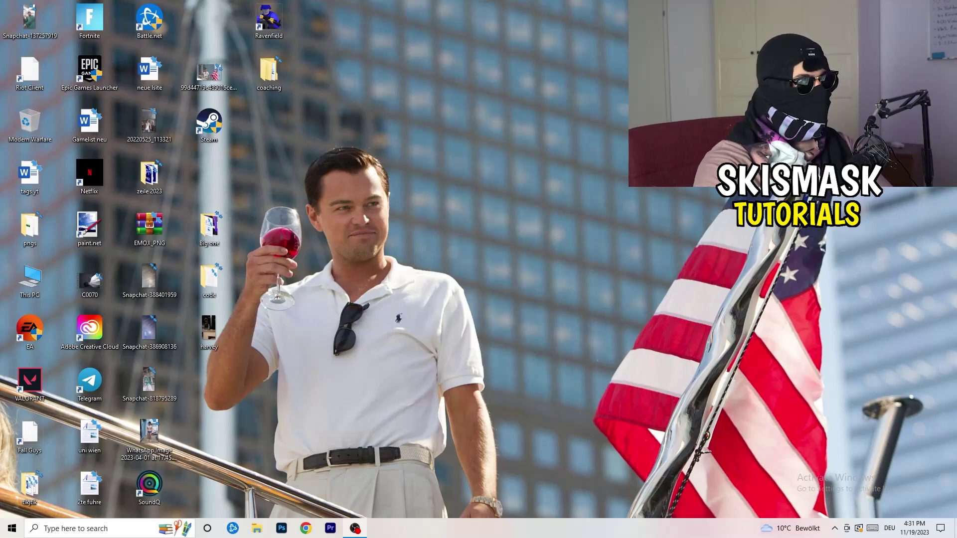
Launch NVIDIA Control Panel from the desktop right-click menu, showing the Change Resolution page
{"action": "right_click", "coordinate": [513, 178]}
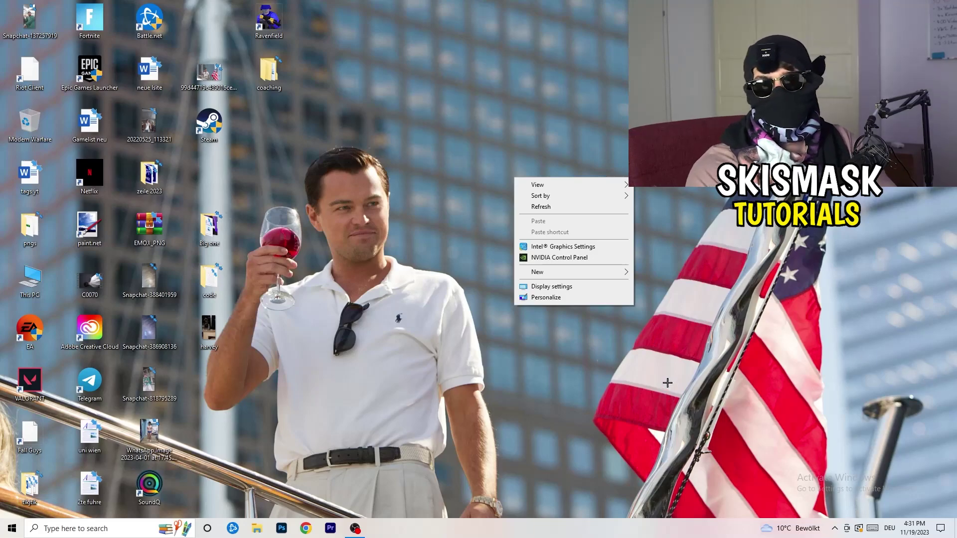
{"action": "left_click", "coordinate": [557, 257]}
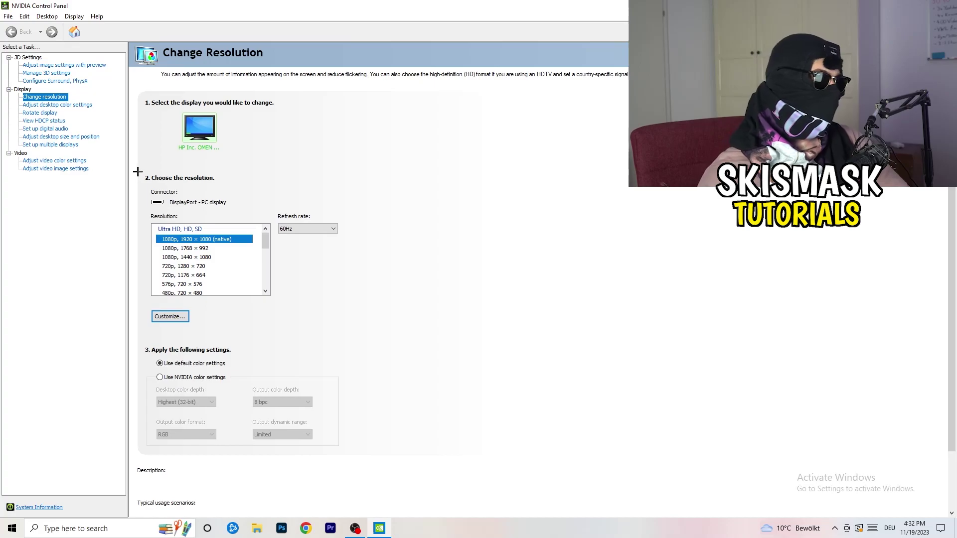
{"action": "left_click", "coordinate": [170, 316]}
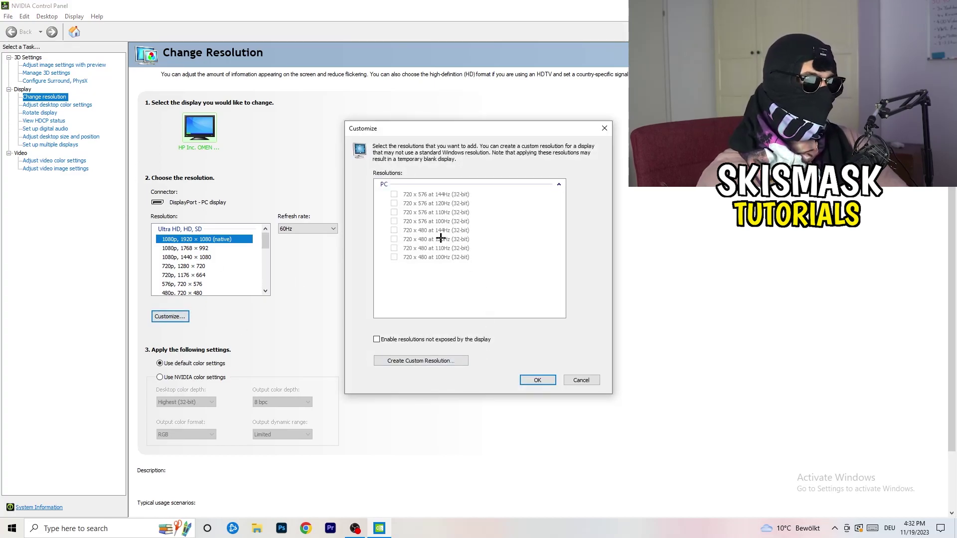
{"action": "left_click", "coordinate": [441, 361]}
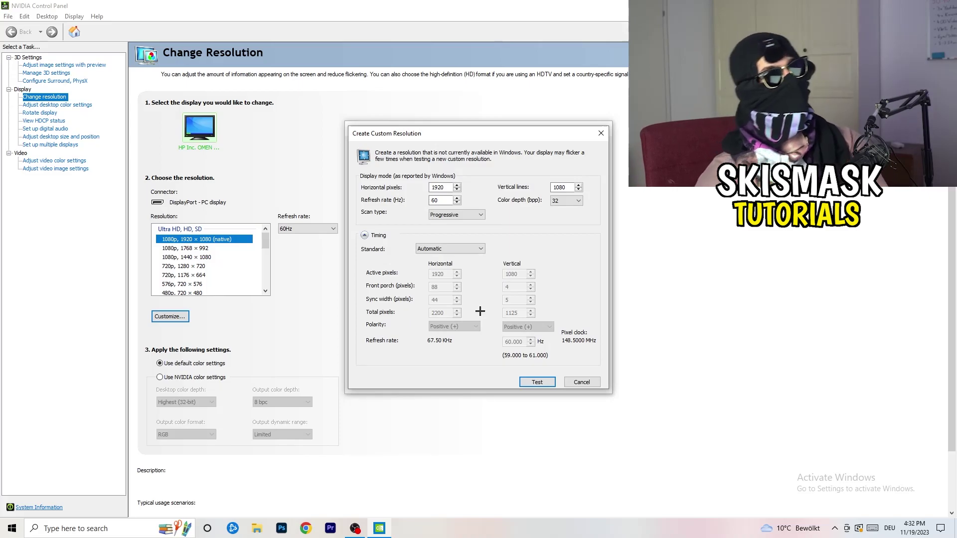
{"action": "double_click", "coordinate": [438, 187]}
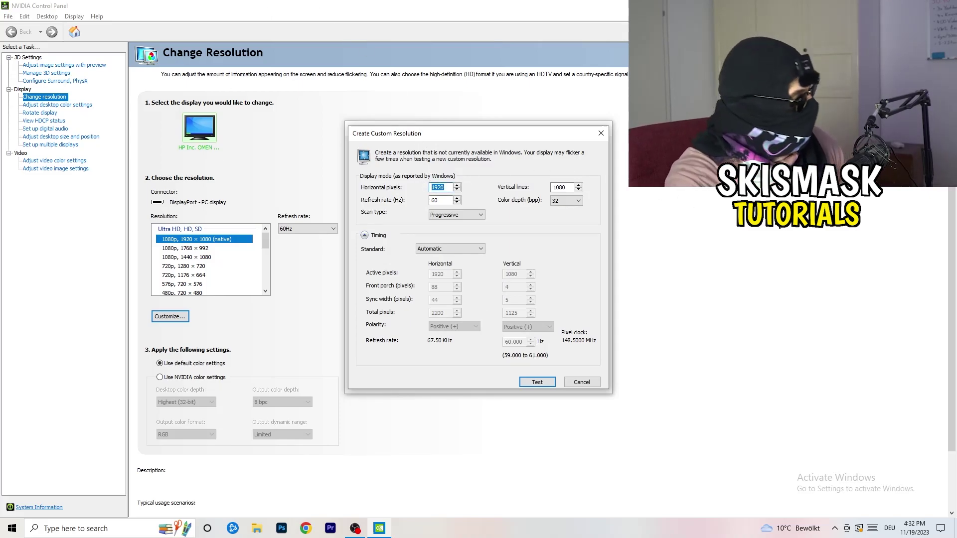
{"action": "type", "text": "1440"}
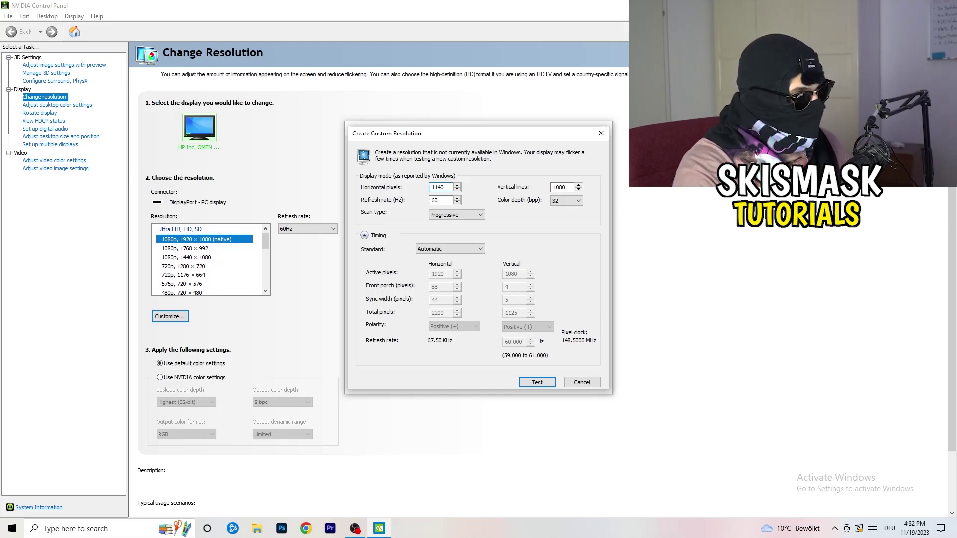
{"action": "key", "text": "BackSpace"}
{"action": "key", "text": "BackSpace"}
{"action": "key", "text": "BackSpace"}
{"action": "type", "text": "13"}
{"action": "key", "text": "BackSpace"}
{"action": "key", "text": "BackSpace"}
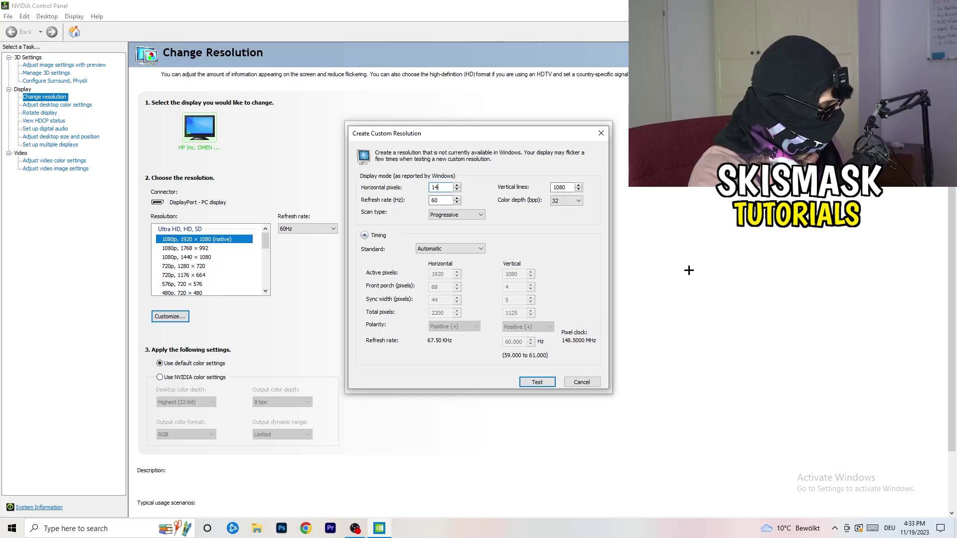
{"action": "type", "text": "1440"}
{"action": "double_click", "coordinate": [561, 187]}
{"action": "type", "text": "10"}
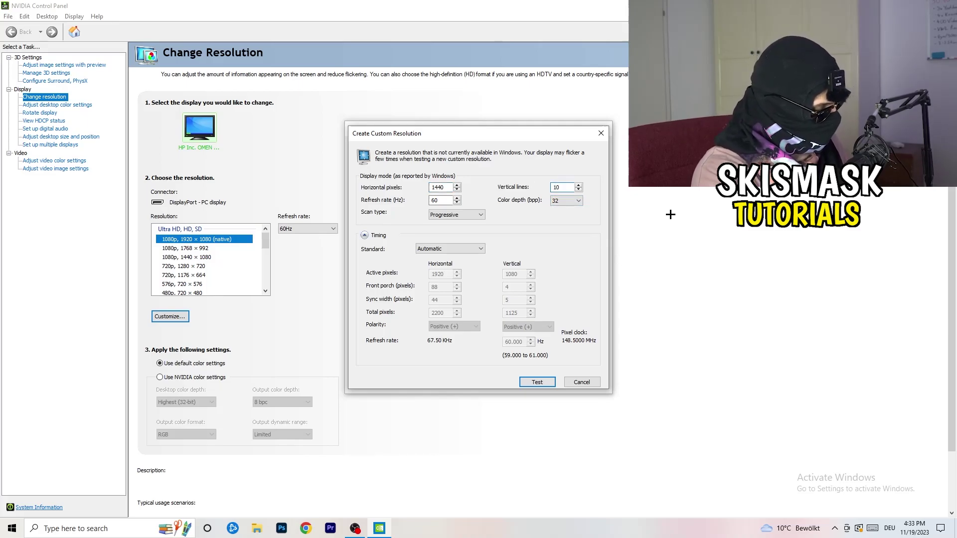
{"action": "type", "text": "40"}
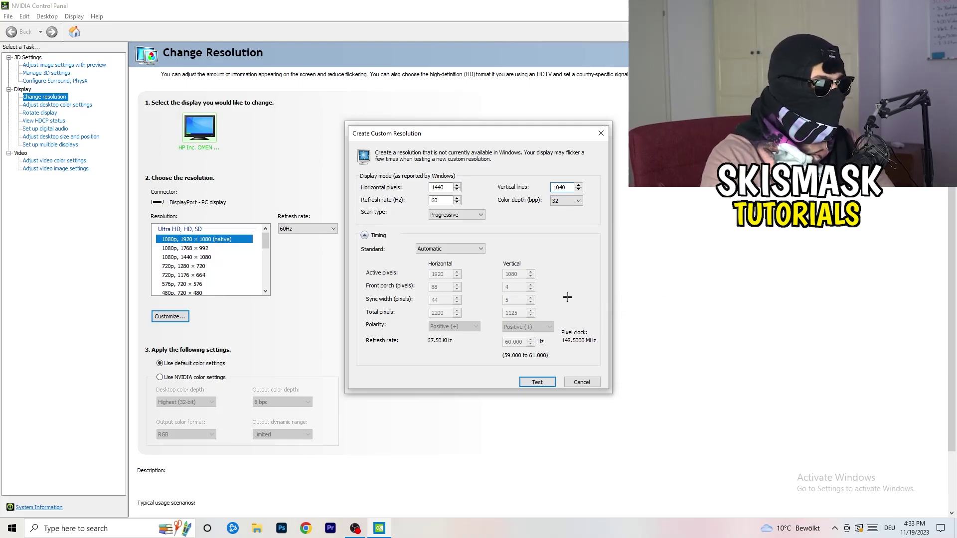
{"action": "left_click", "coordinate": [456, 214]}
{"action": "left_click", "coordinate": [462, 248]}
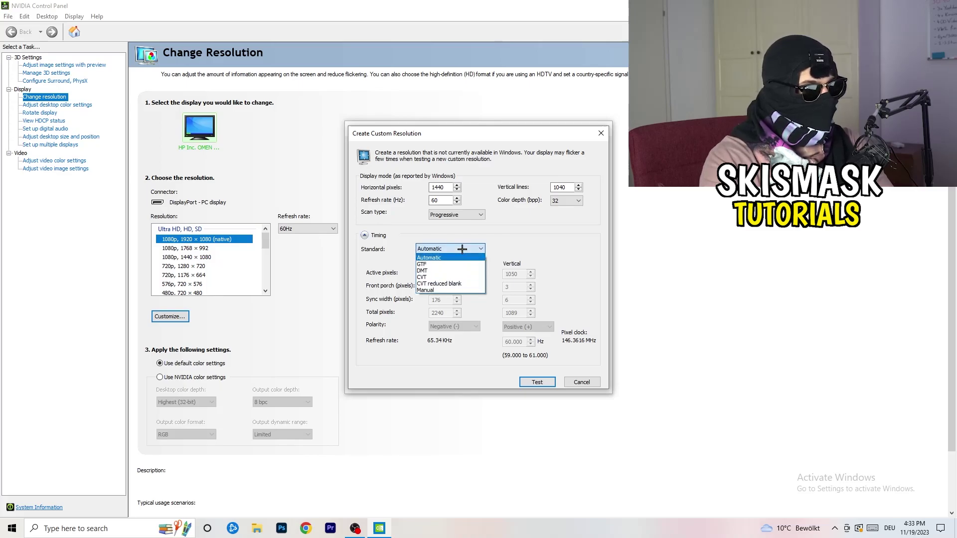
{"action": "left_click", "coordinate": [523, 255]}
{"action": "left_click", "coordinate": [448, 249]}
{"action": "left_click", "coordinate": [538, 251]}
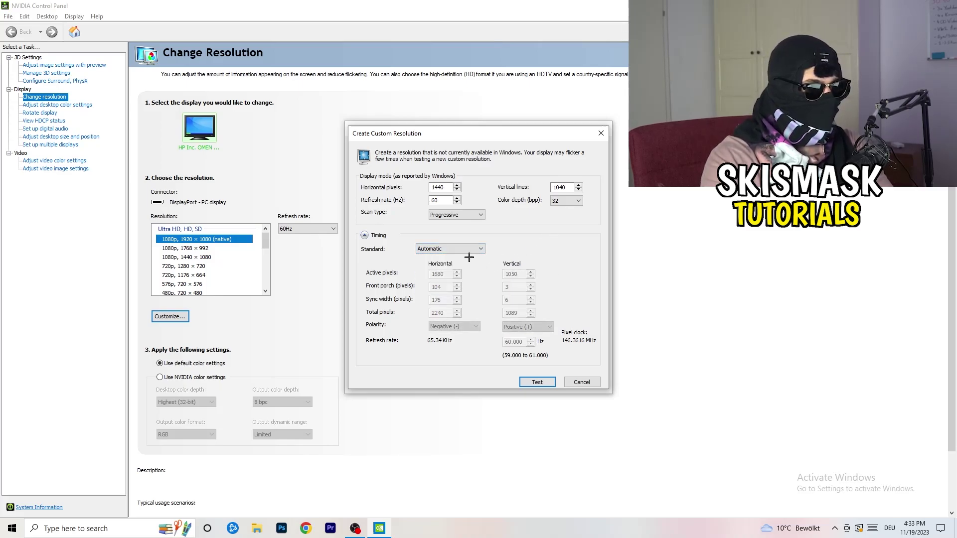
{"action": "left_click", "coordinate": [449, 248]}
{"action": "left_click", "coordinate": [448, 292]}
{"action": "left_click", "coordinate": [452, 274]}
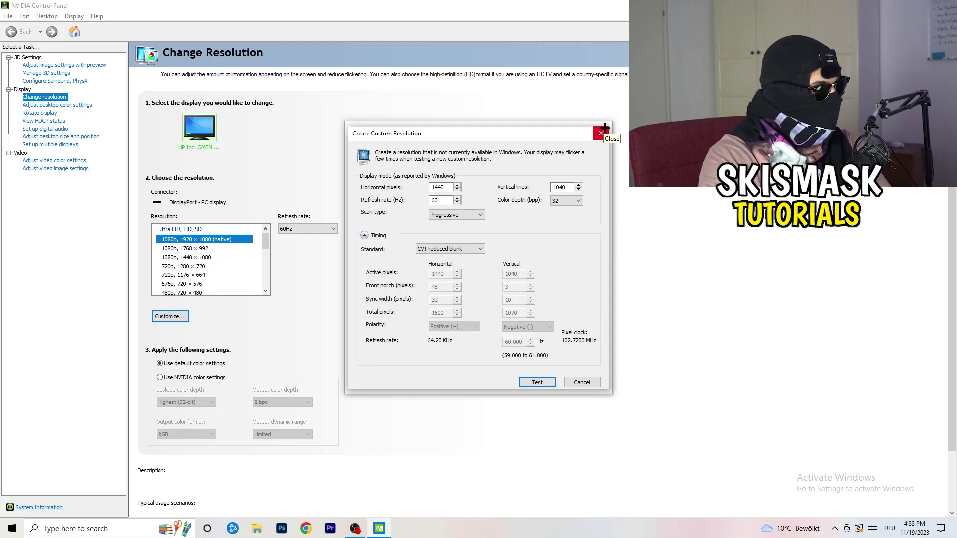
{"action": "left_click", "coordinate": [604, 133]}
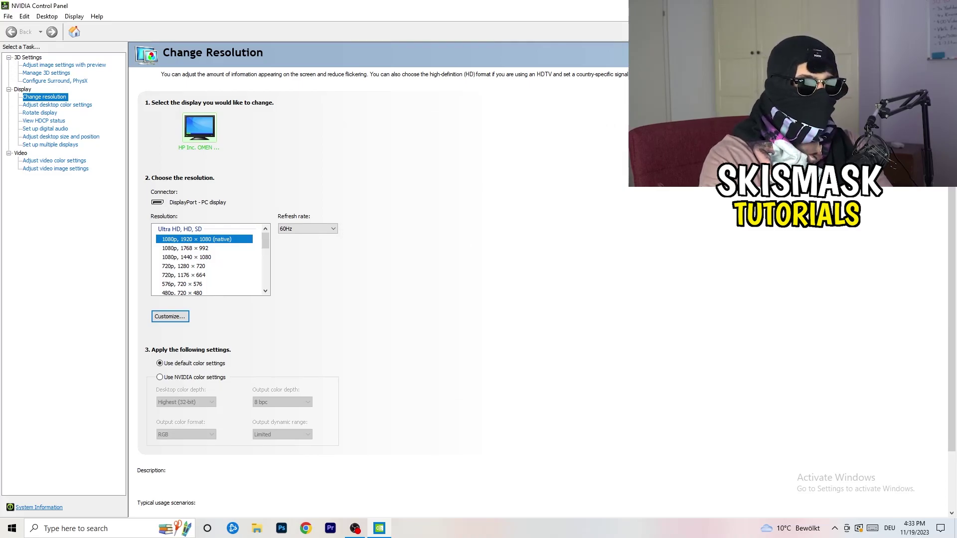
Close NVIDIA Control Panel and go to System display settings via Start > Settings
{"action": "key", "text": "alt+F4"}
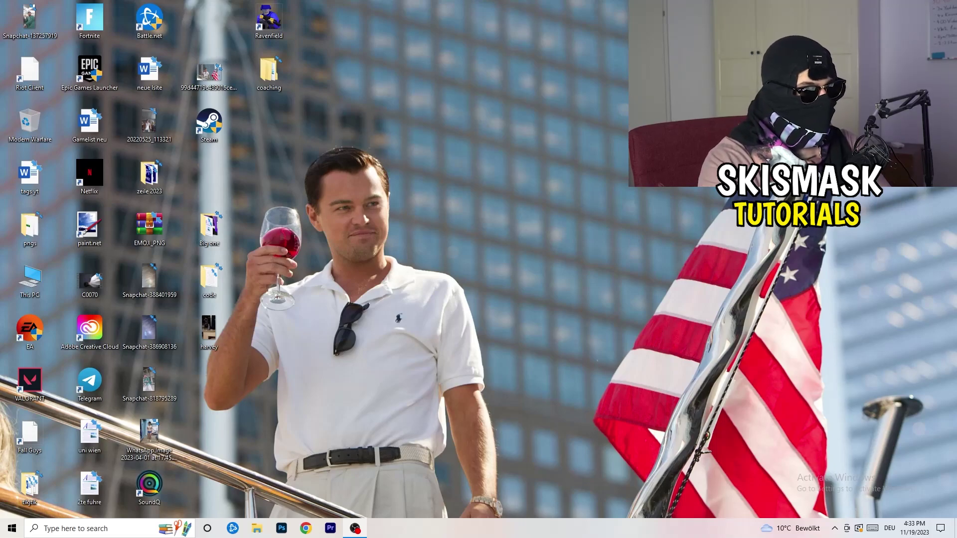
{"action": "left_click", "coordinate": [12, 528]}
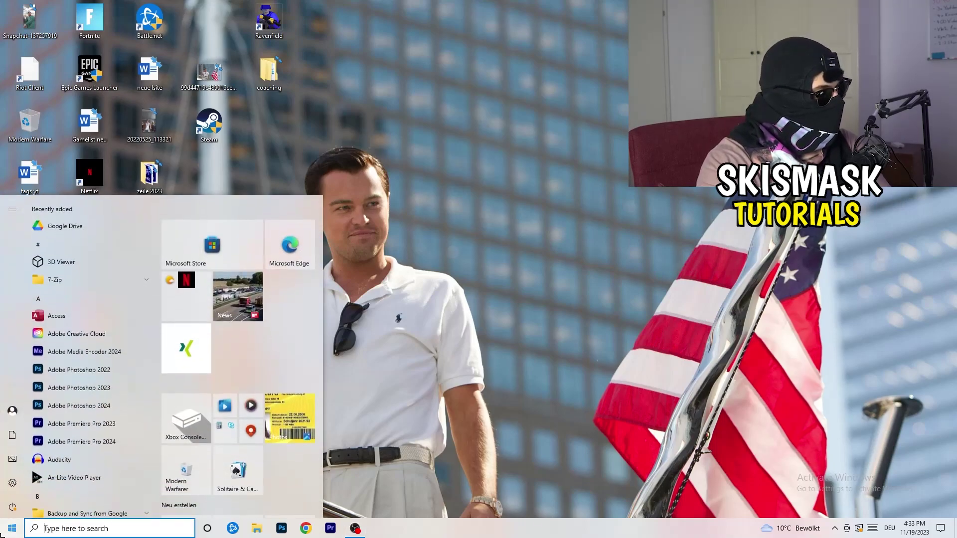
{"action": "left_click", "coordinate": [12, 483]}
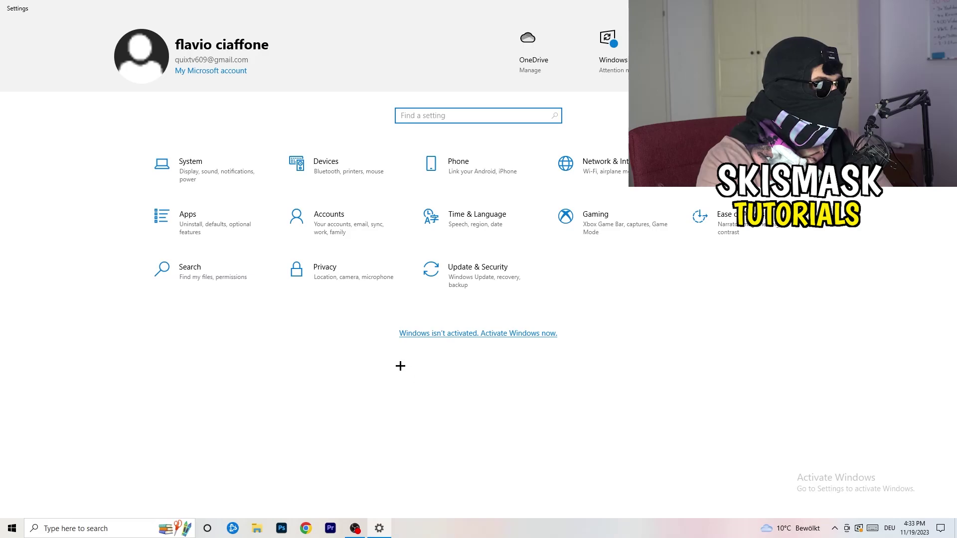
{"action": "left_click", "coordinate": [217, 184]}
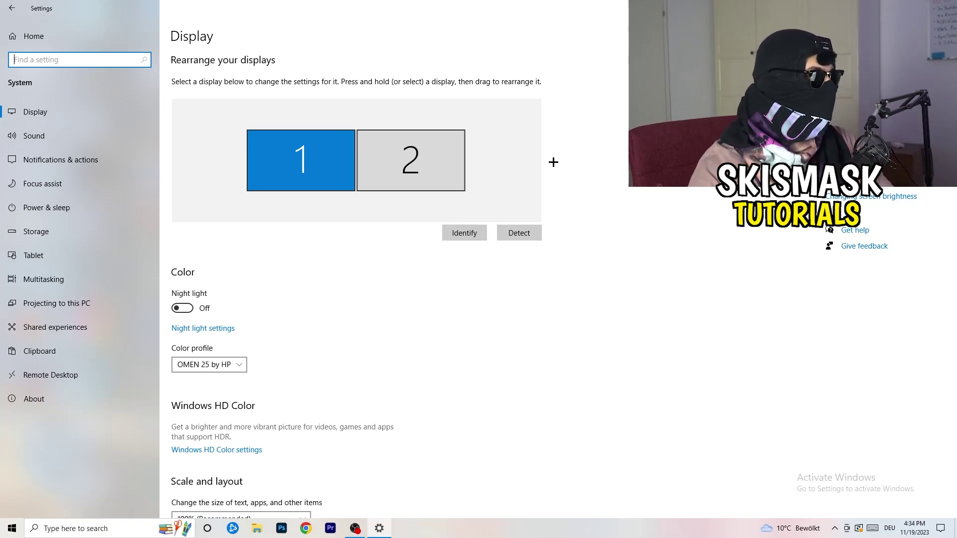
{"action": "scroll", "coordinate": [308, 247], "scroll_direction": "down", "scroll_amount": 4}
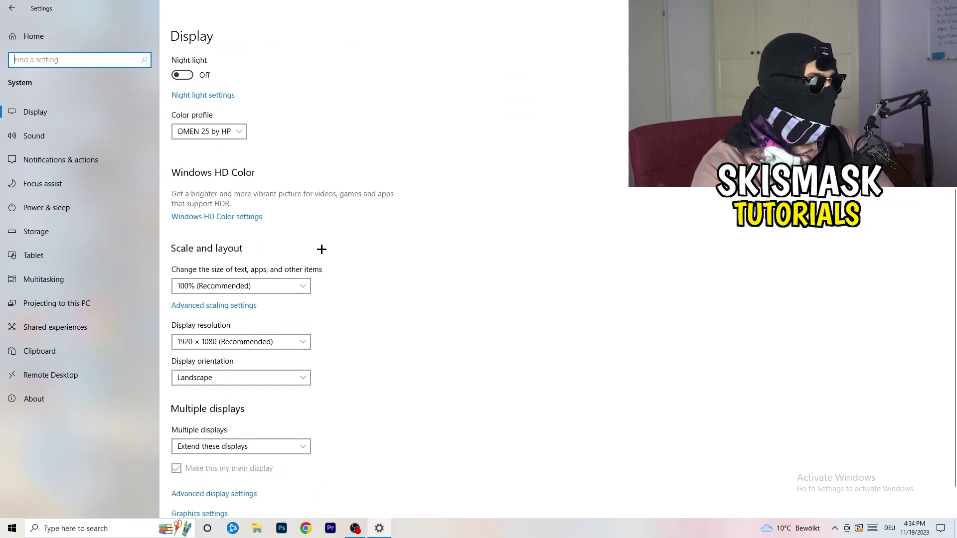
Check the scale dropdown on the Display page, leaving scale at 100%
{"action": "left_click", "coordinate": [282, 238]}
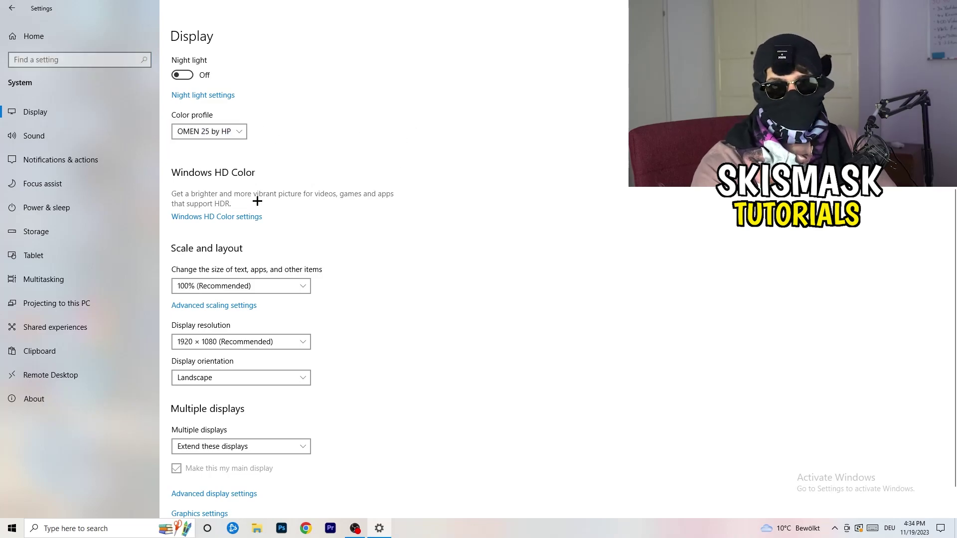
{"action": "scroll", "coordinate": [217, 184], "scroll_direction": "down", "scroll_amount": 1}
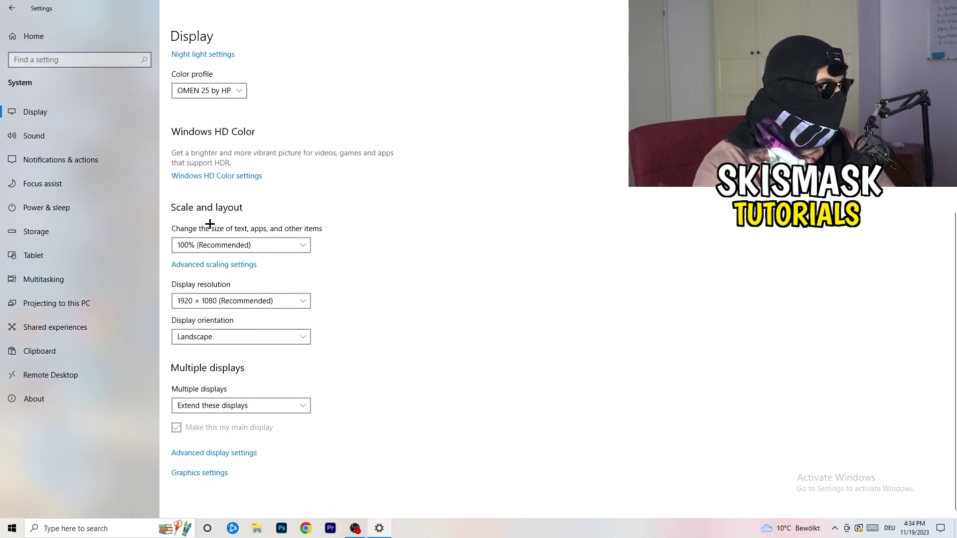
{"action": "left_click", "coordinate": [294, 241]}
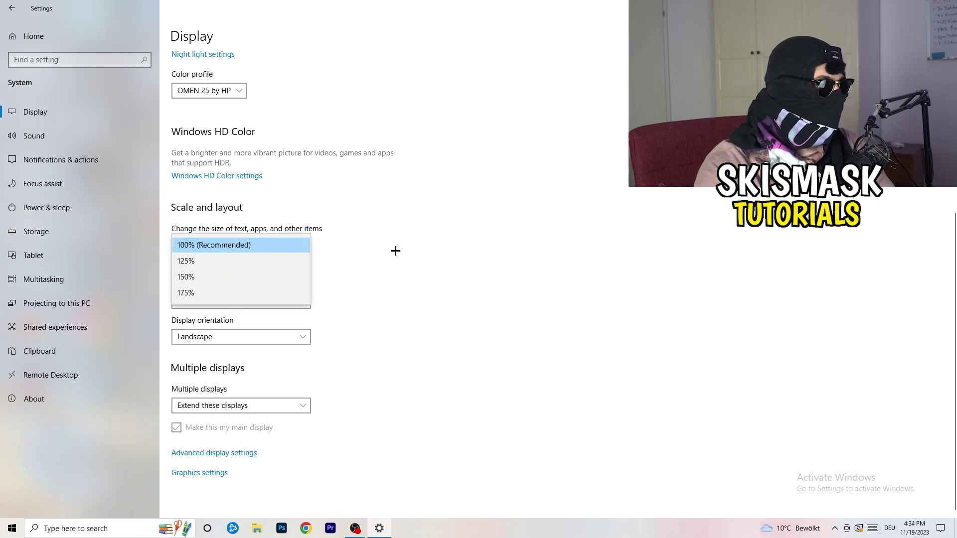
{"action": "left_click", "coordinate": [468, 234]}
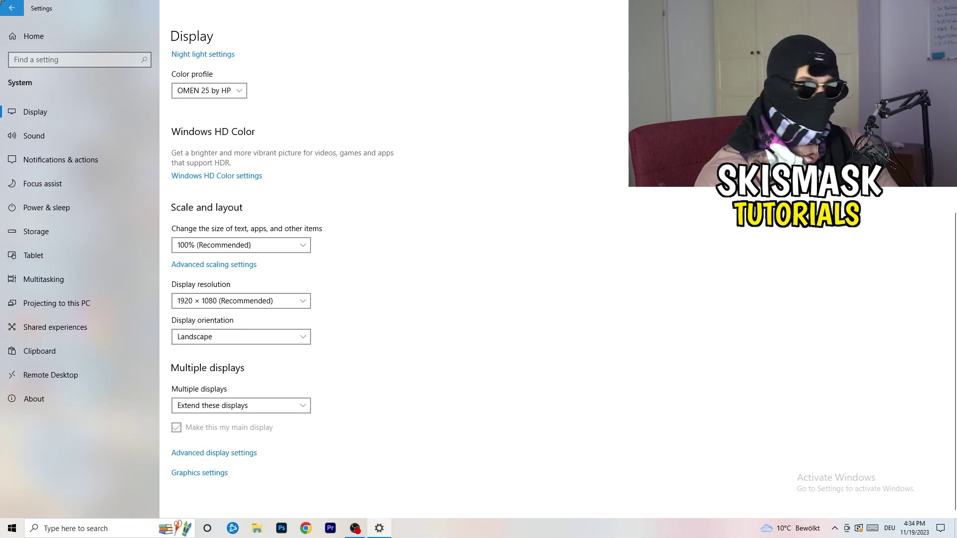
Turn Game Mode on in the Gaming settings, then close the Settings window
{"action": "key", "text": "BackSpace"}
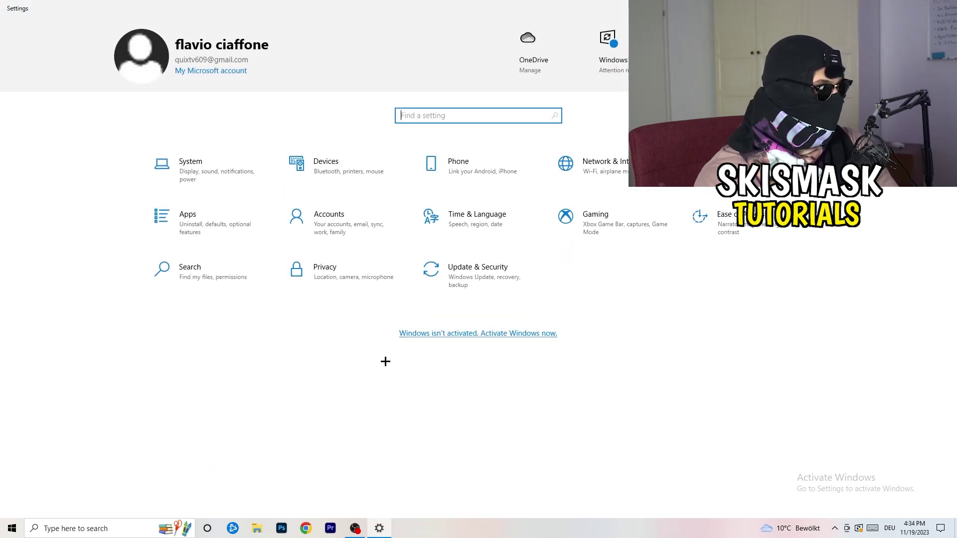
{"action": "left_click", "coordinate": [594, 234]}
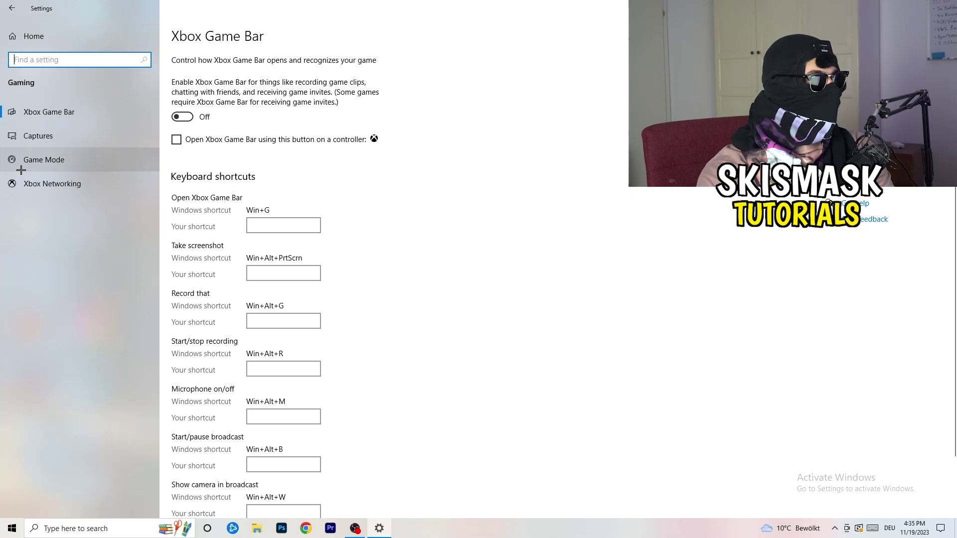
{"action": "left_click", "coordinate": [56, 160]}
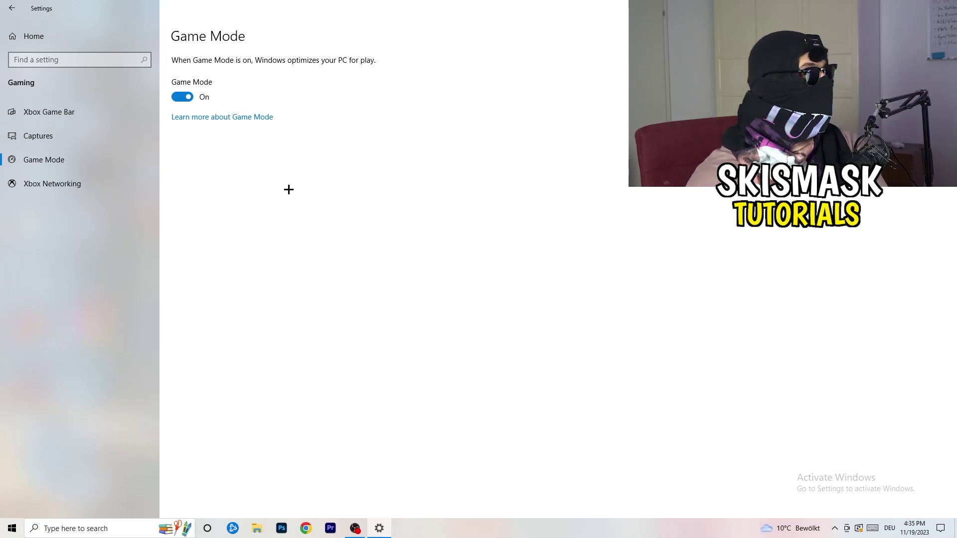
{"action": "key", "text": "alt+F4"}
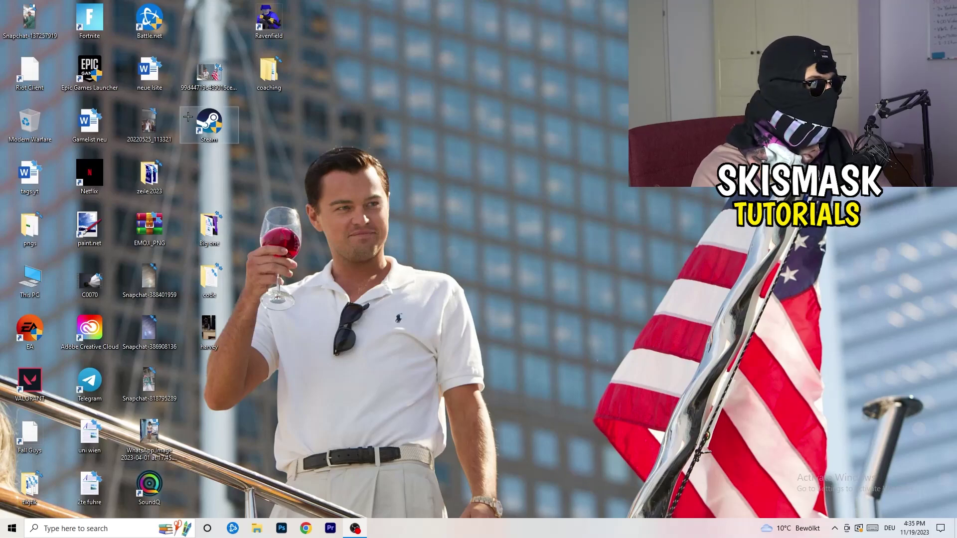
Move the Steam shortcut to the desktop centre and open its Properties window
{"action": "left_click_drag", "start_coordinate": [209, 126], "coordinate": [507, 178]}
{"action": "right_click", "coordinate": [510, 173]}
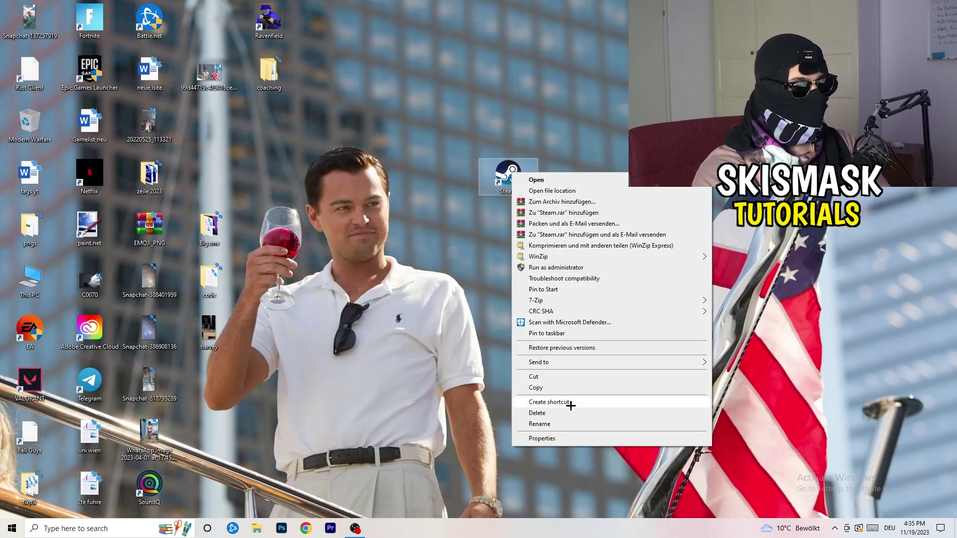
{"action": "left_click", "coordinate": [575, 438]}
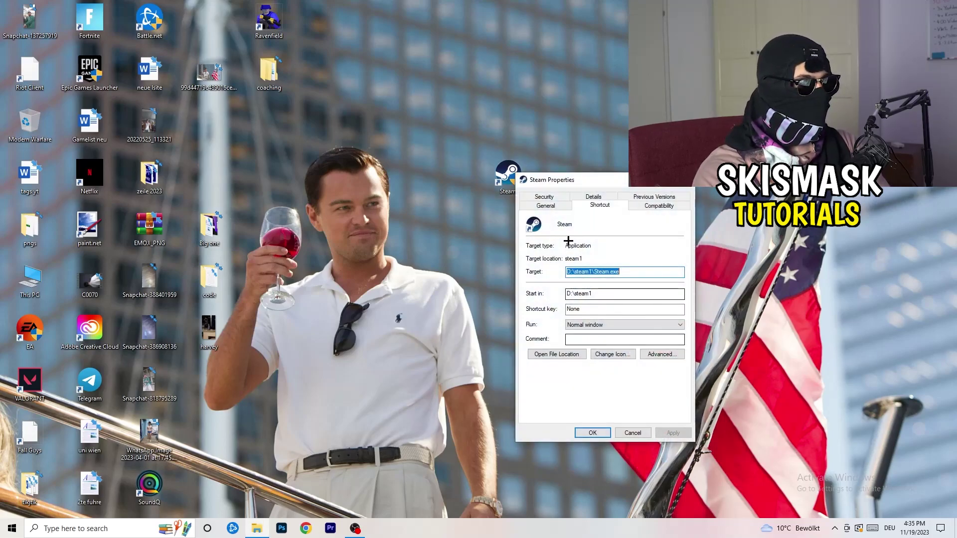
{"action": "left_click_drag", "start_coordinate": [562, 172], "coordinate": [411, 96]}
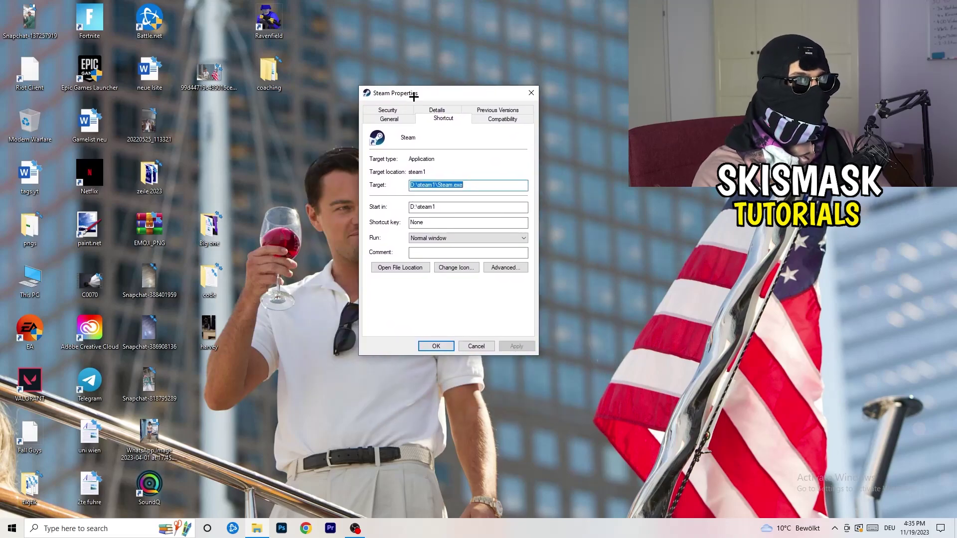
Set Steam's compatibility mode to Windows 8 with Run as administrator, and confirm with OK
{"action": "left_click", "coordinate": [503, 120]}
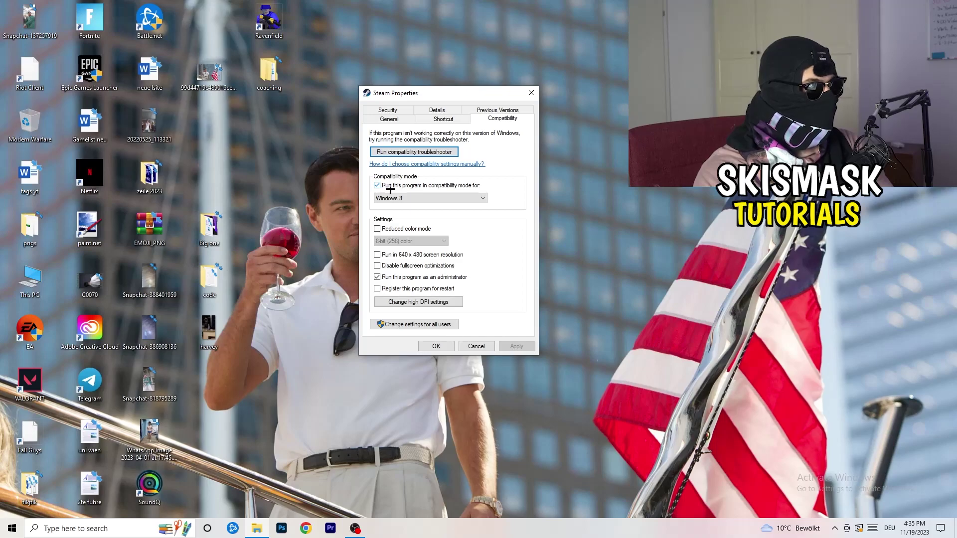
{"action": "left_click", "coordinate": [453, 196]}
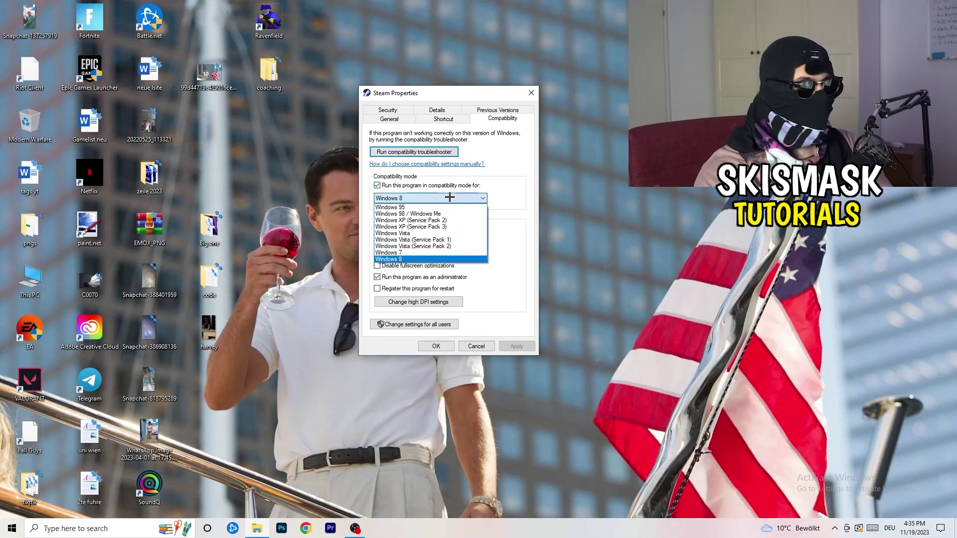
{"action": "left_click", "coordinate": [531, 191]}
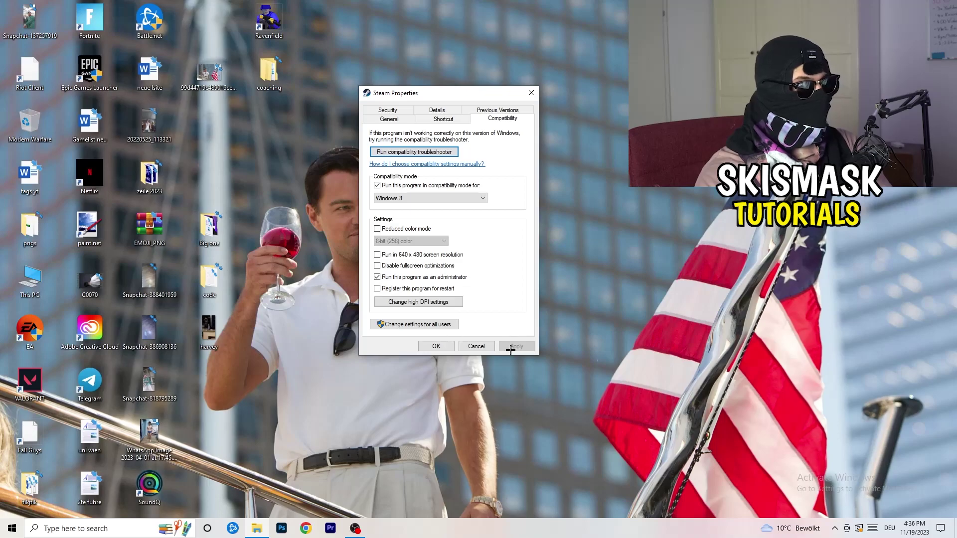
{"action": "left_click", "coordinate": [436, 346]}
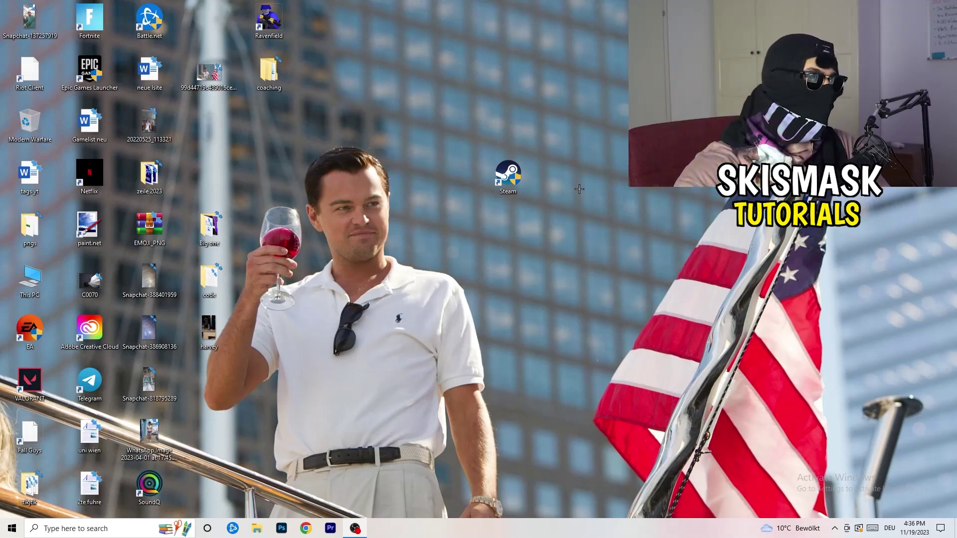
Reopen the Steam shortcut's properties to verify Windows 8 administrator compatibility, then close them
{"action": "left_click_drag", "start_coordinate": [508, 177], "coordinate": [448, 177]}
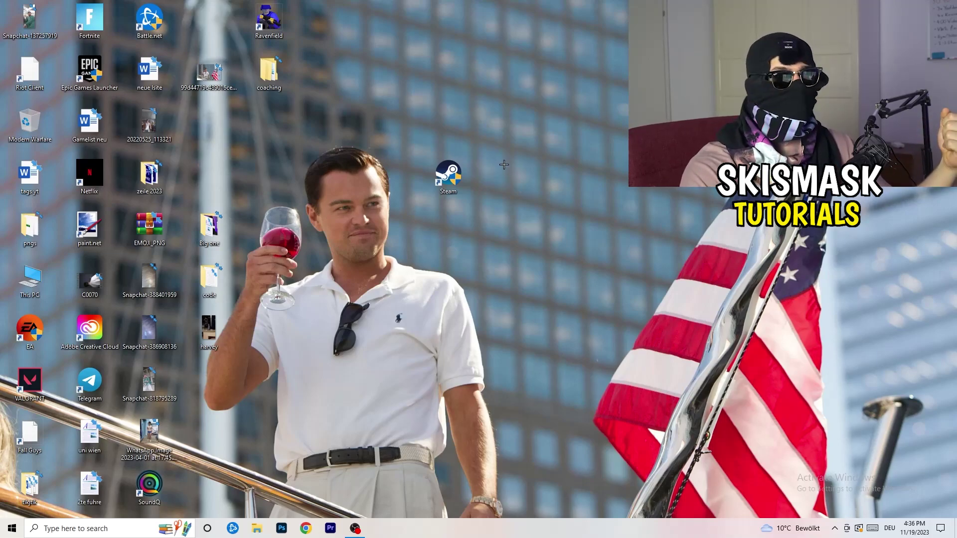
{"action": "left_click", "coordinate": [457, 178]}
{"action": "left_click_drag", "start_coordinate": [457, 179], "coordinate": [332, 173]}
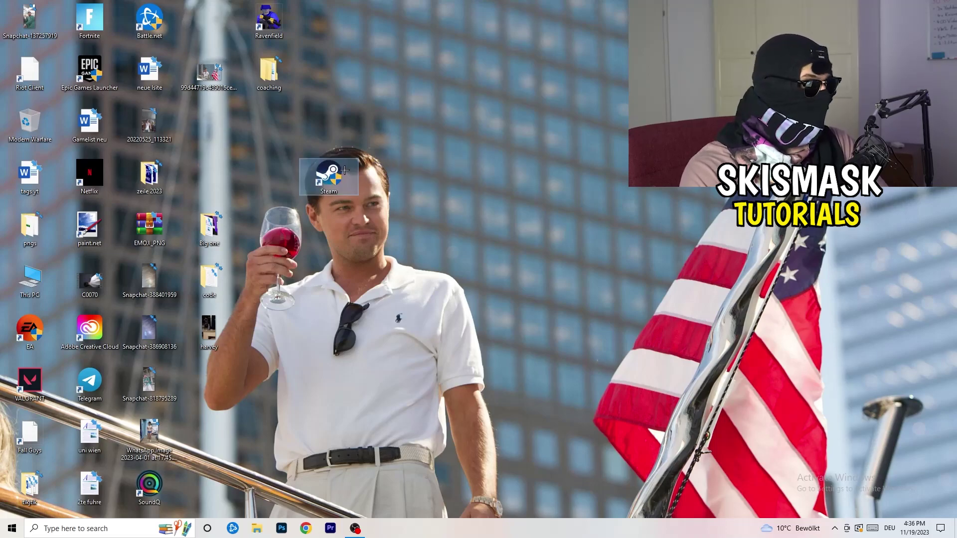
{"action": "right_click", "coordinate": [332, 174]}
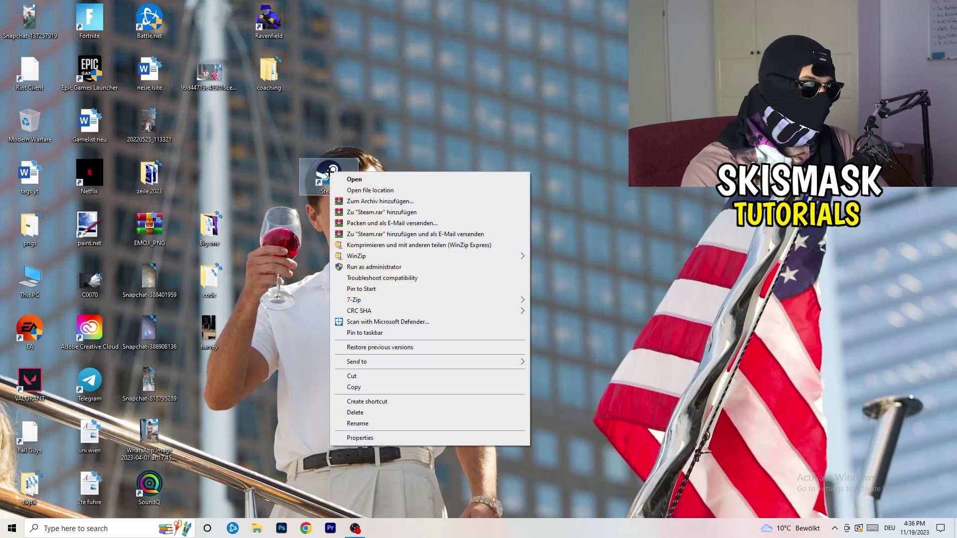
{"action": "left_click", "coordinate": [378, 435]}
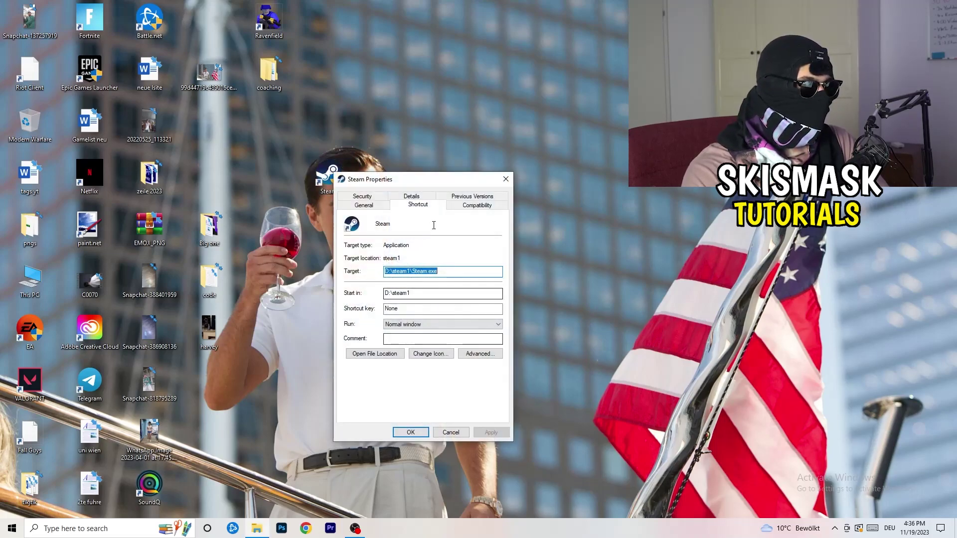
{"action": "left_click", "coordinate": [477, 205]}
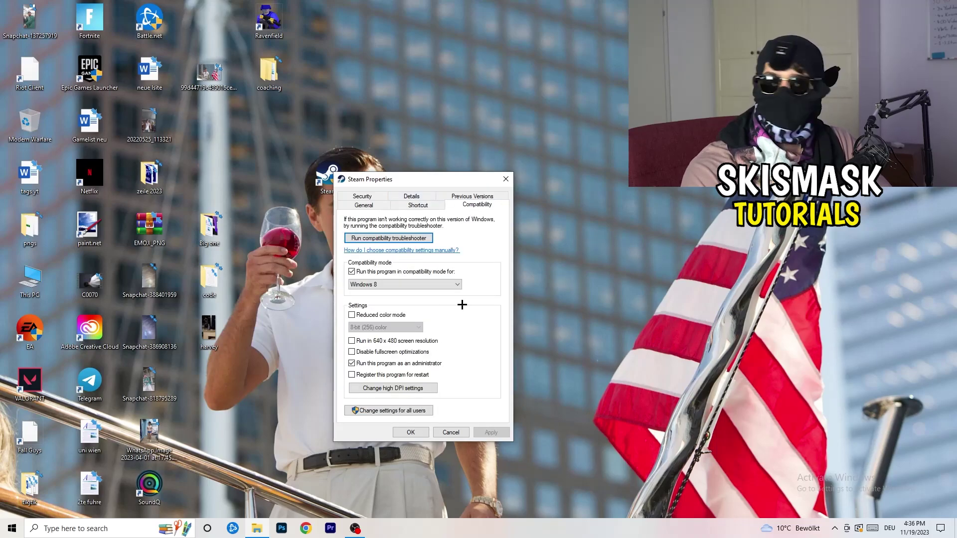
{"action": "left_click", "coordinate": [506, 179]}
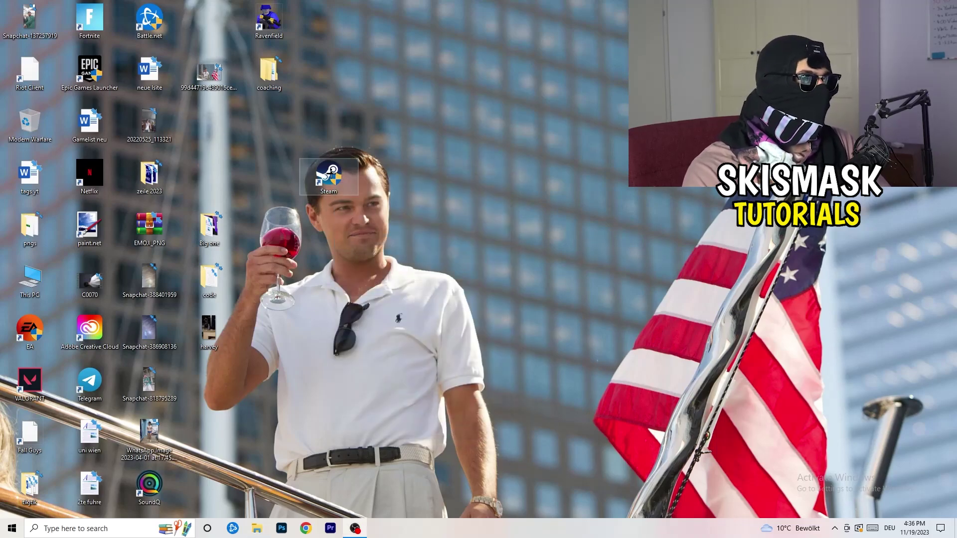
Drag the Steam shortcut back into the desktop icon column and deselect it
{"action": "left_click_drag", "start_coordinate": [328, 177], "coordinate": [209, 125]}
{"action": "left_click", "coordinate": [513, 88]}
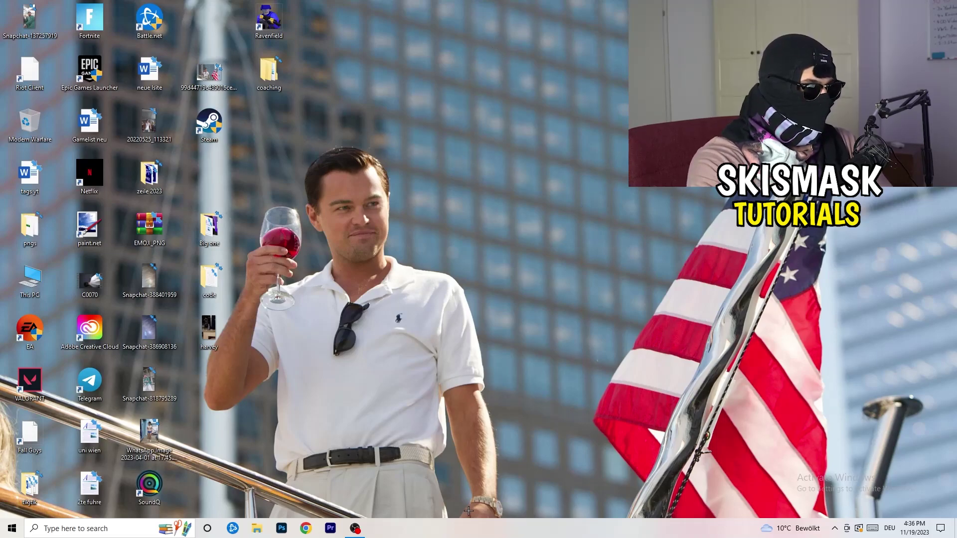
{"action": "mouse_move", "coordinate": [469, 519]}
{"action": "left_mouse_down"}
{"action": "mouse_move", "coordinate": [476, 8]}
{"action": "mouse_move", "coordinate": [471, 529]}
{"action": "left_mouse_up"}
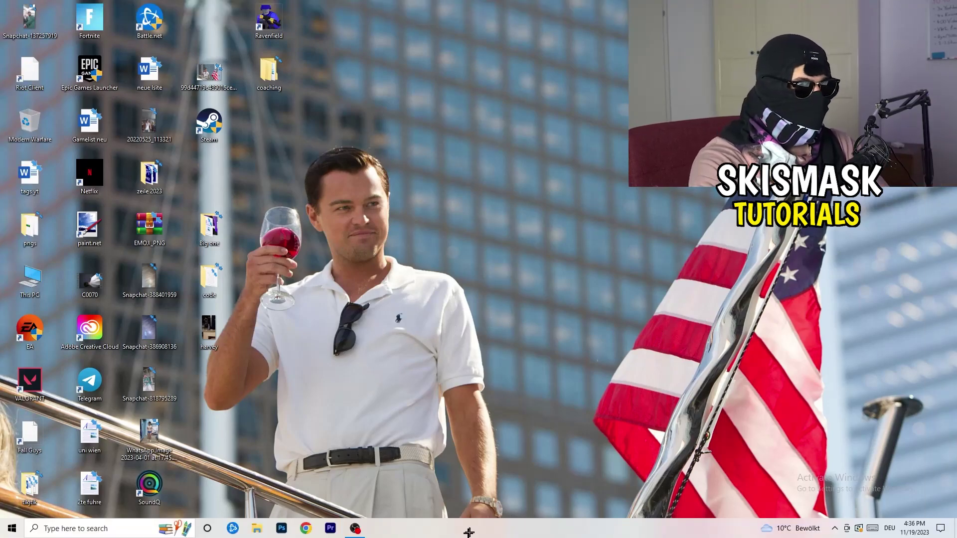
Start Task Manager from the taskbar menu and maximize its window
{"action": "right_click", "coordinate": [520, 530]}
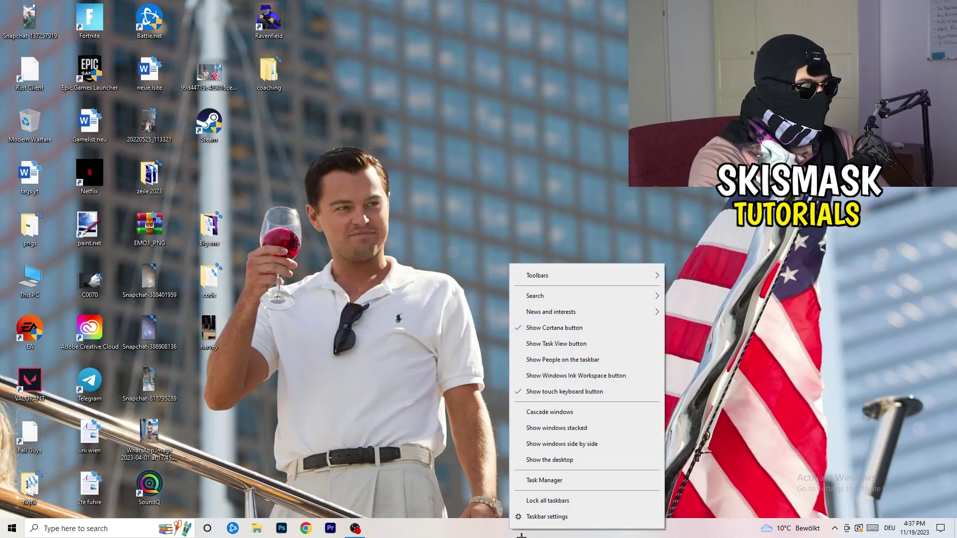
{"action": "left_click", "coordinate": [554, 480]}
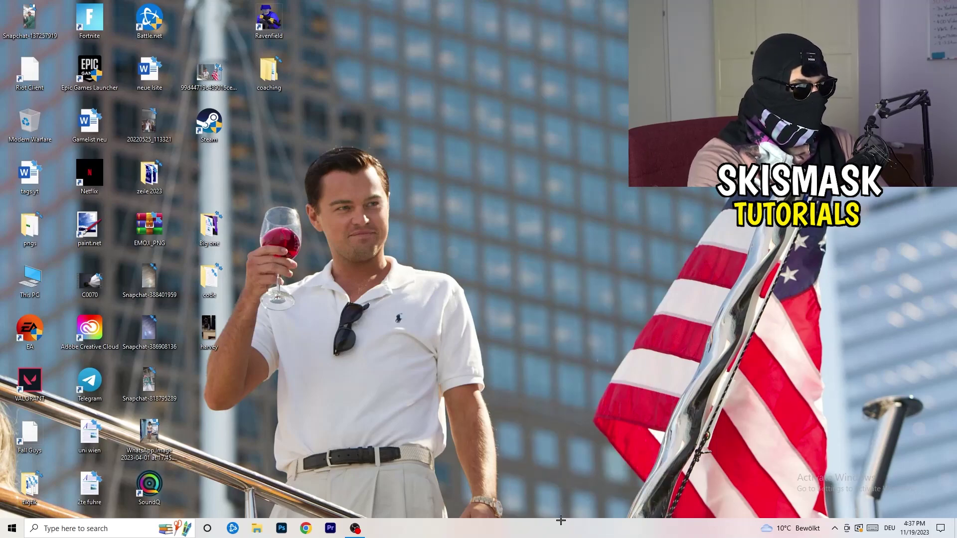
{"action": "left_click", "coordinate": [553, 21]}
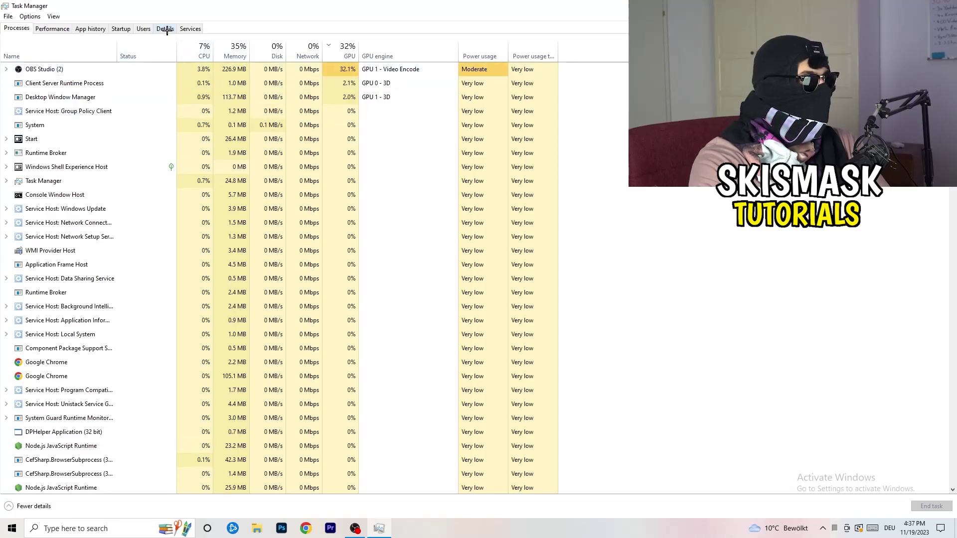
Show the Details tab and bring up the Creative Cloud UI Helper process's priority options
{"action": "left_click", "coordinate": [166, 28]}
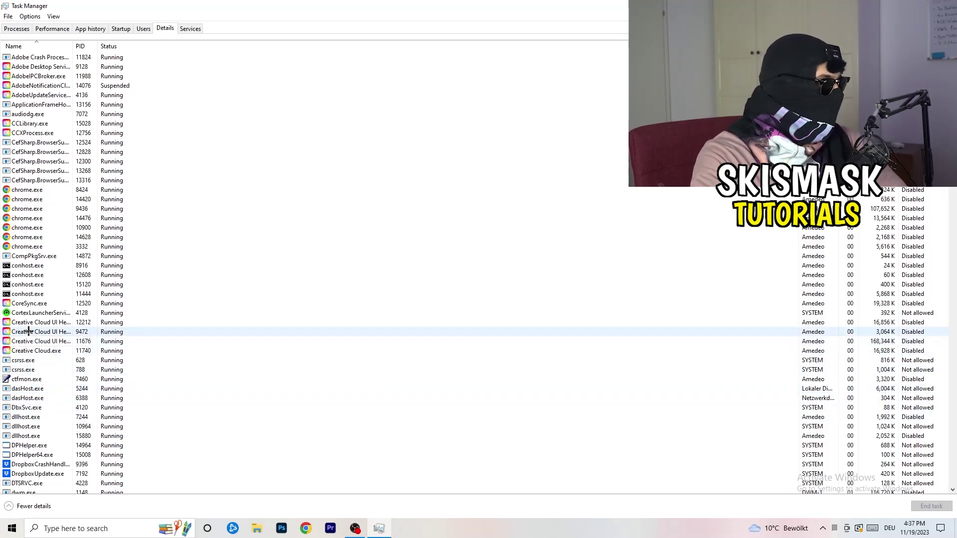
{"action": "right_click", "coordinate": [30, 332]}
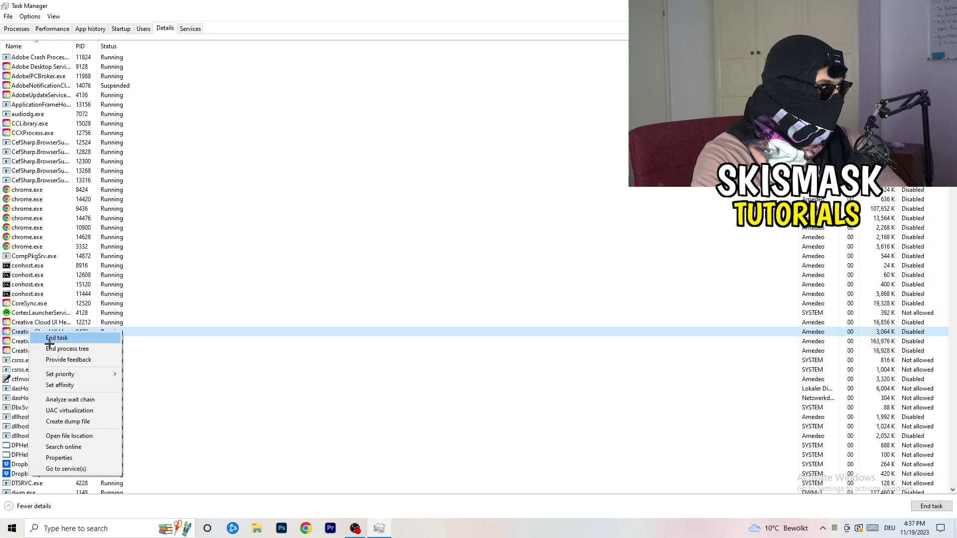